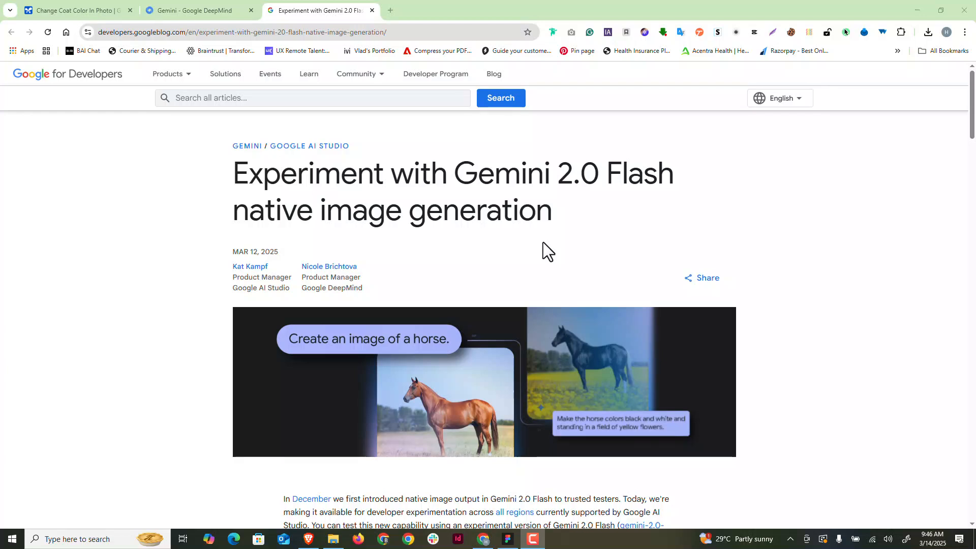
Step: Search Google for "google ai studio" in a new browser tab
scroll(543, 242, down, 1)
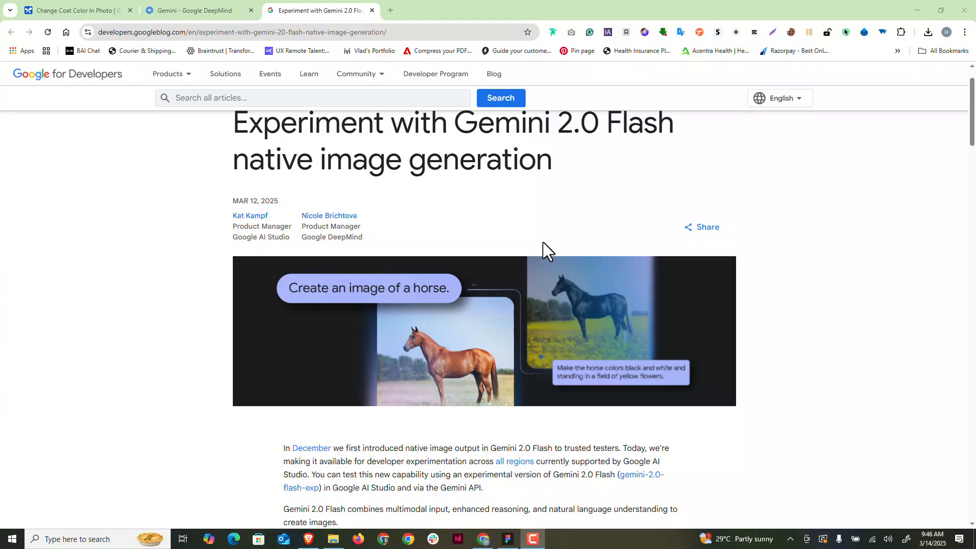
click(390, 10)
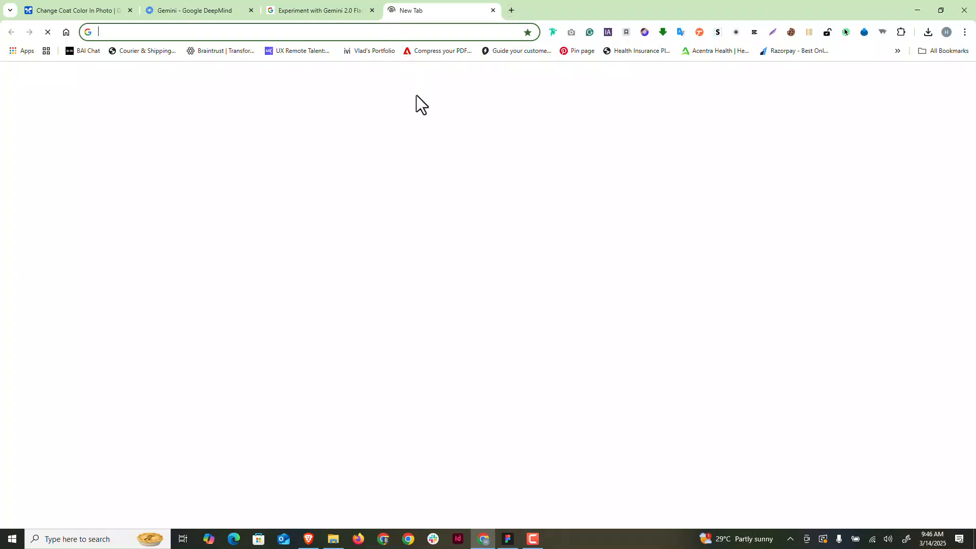
click(421, 208)
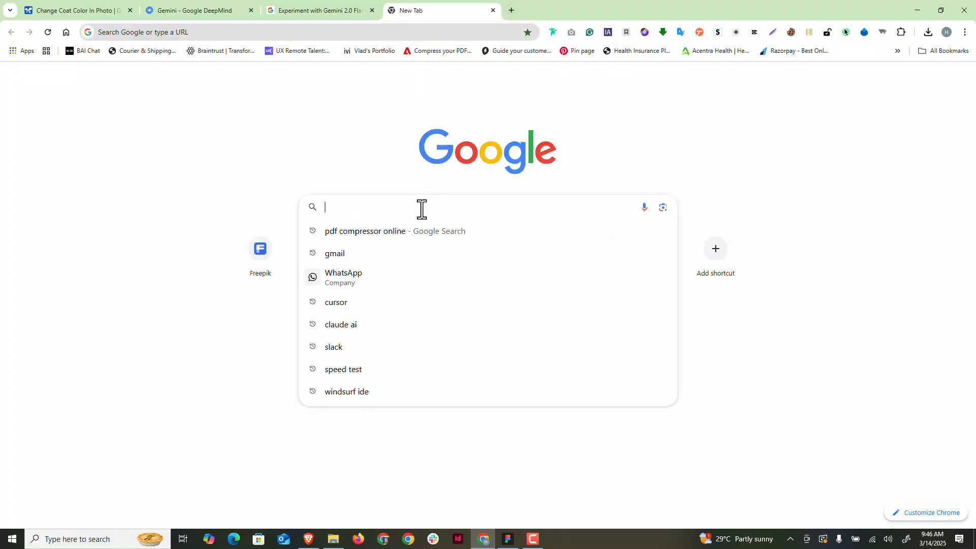
text(goog)
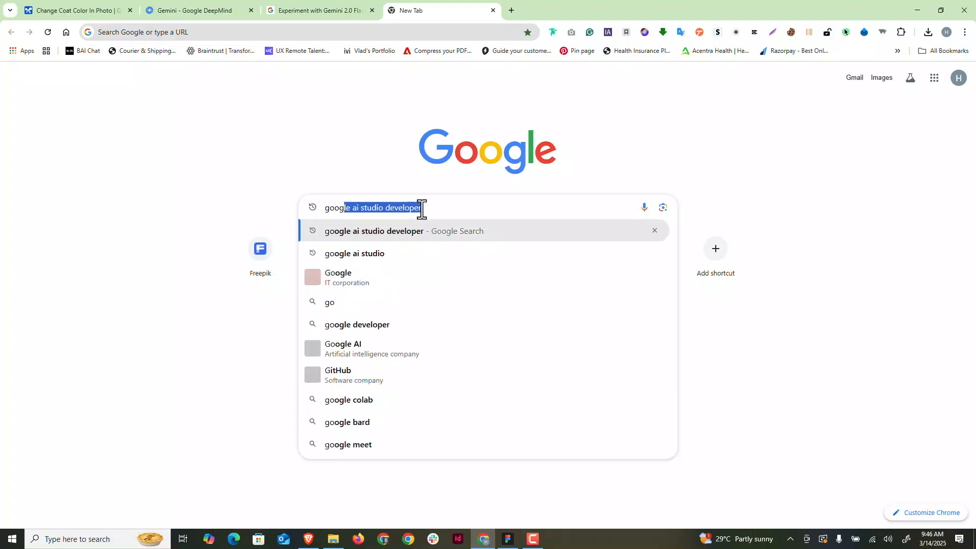
text(lea i)
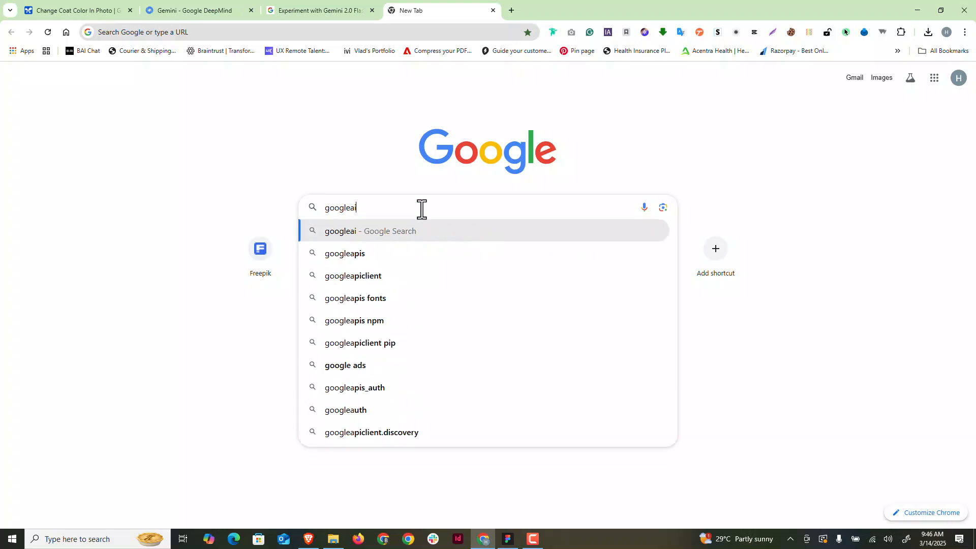
key(BackSpace)
key(BackSpace)
key(BackSpace)
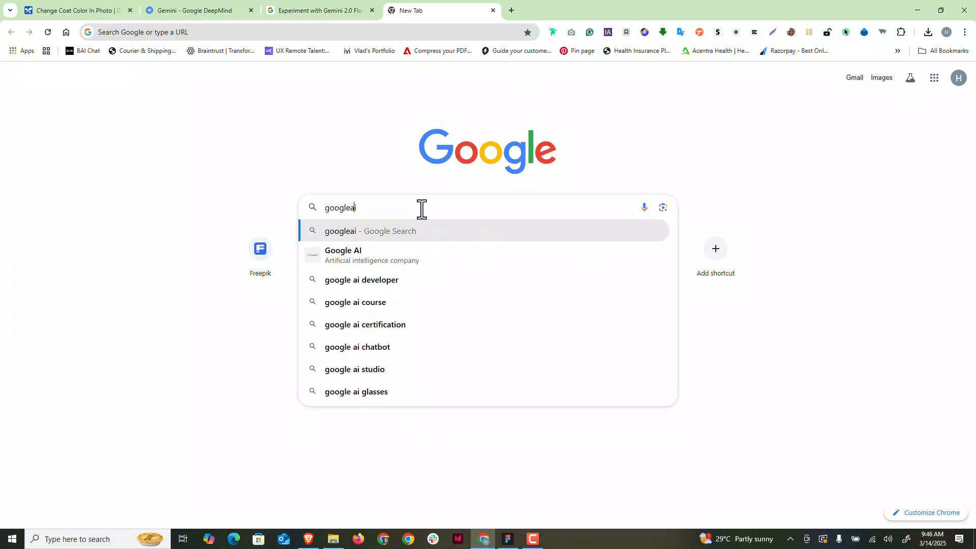
text(ai studio)
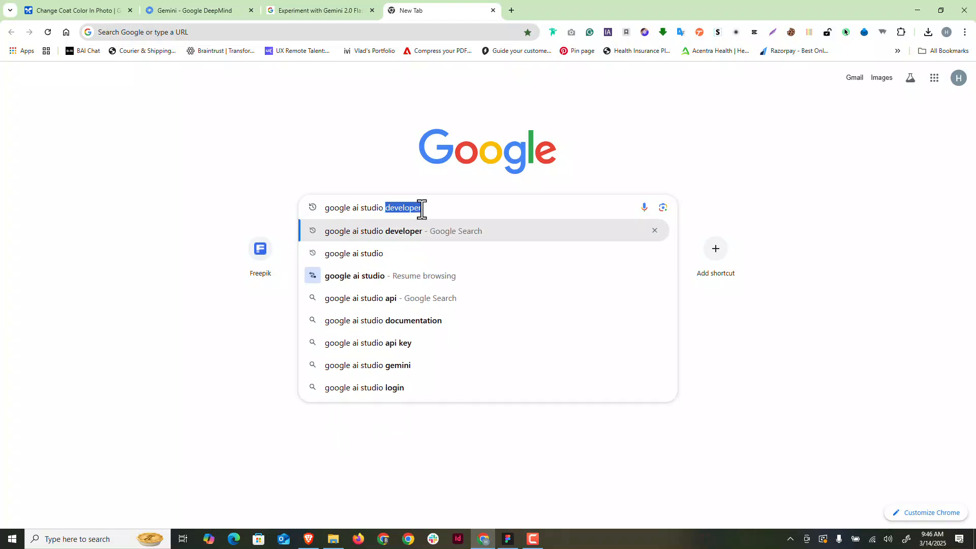
key(BackSpace)
key(Return)
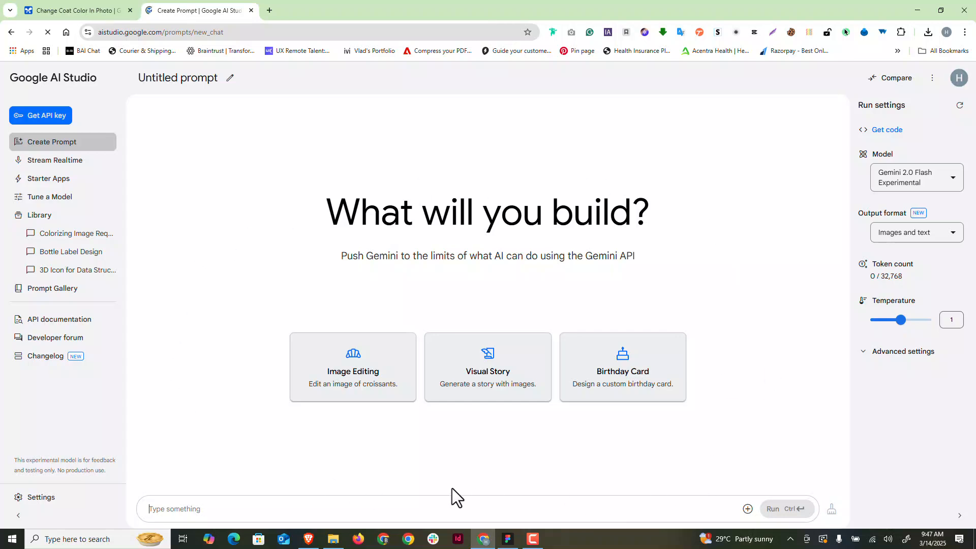
Step: Choose the Gemini 2.0 Flash Experimental model and set the output format to Images and text
mouse_move(899, 181)
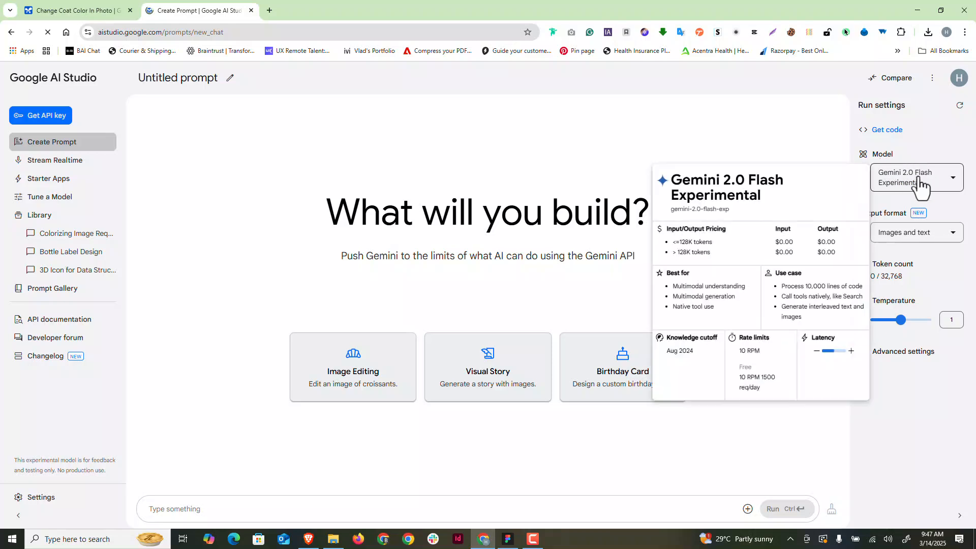
click(919, 186)
mouse_move(861, 290)
scroll(858, 300, down, 1)
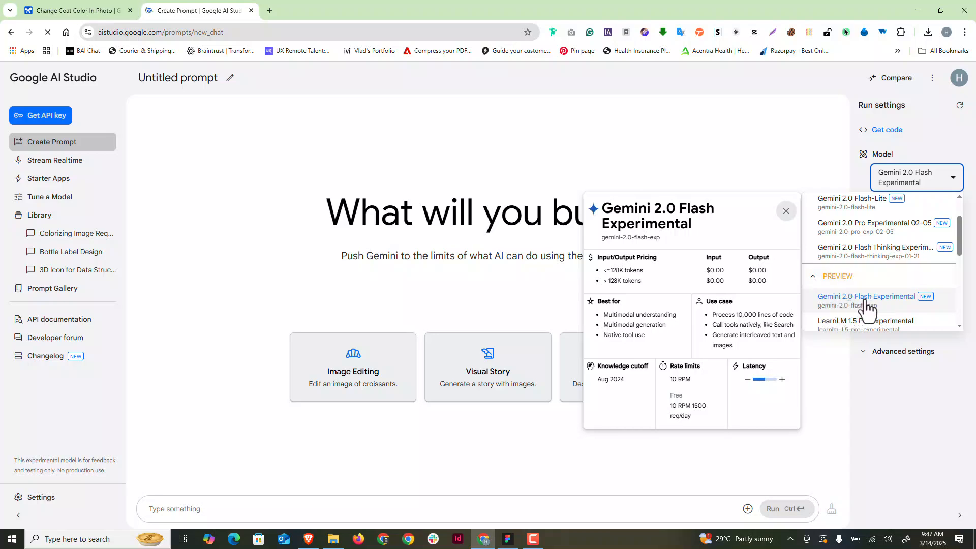
click(879, 305)
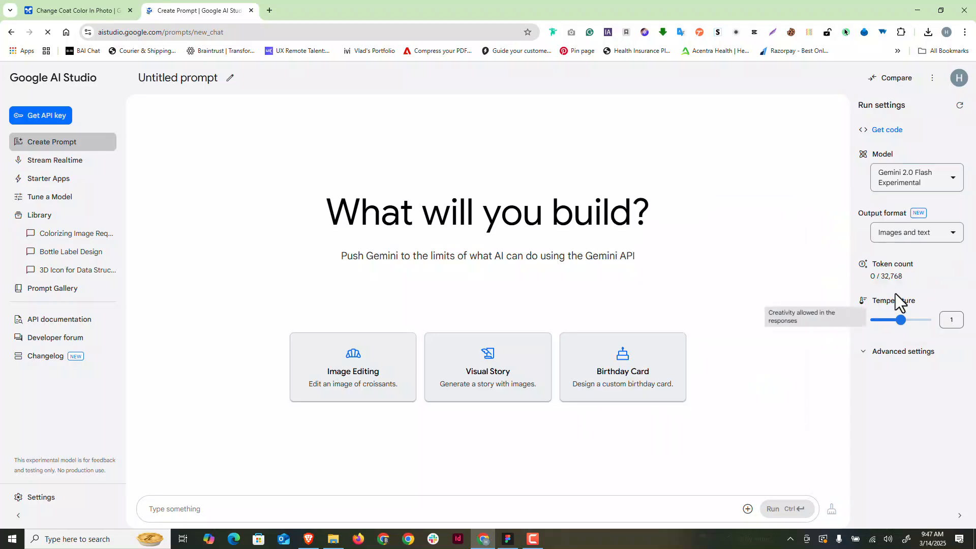
click(908, 235)
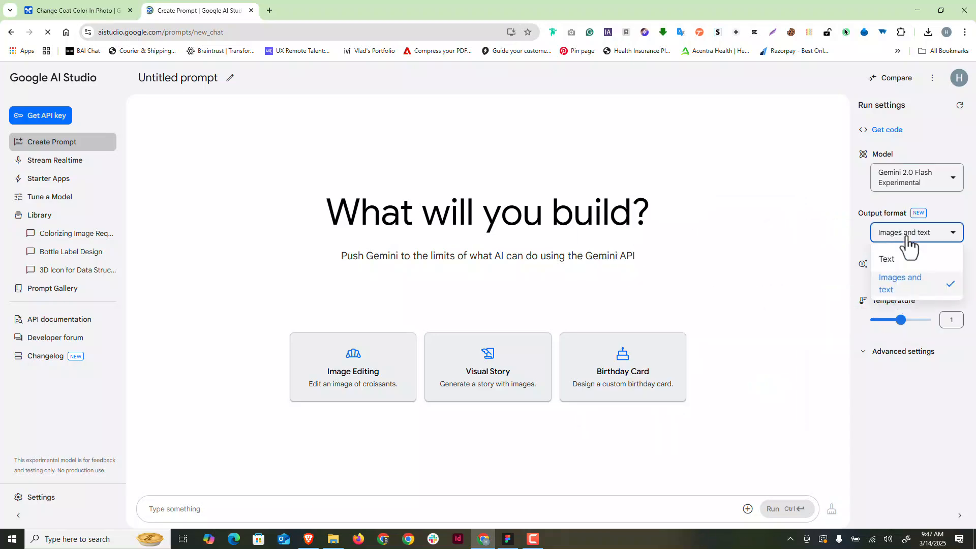
click(920, 284)
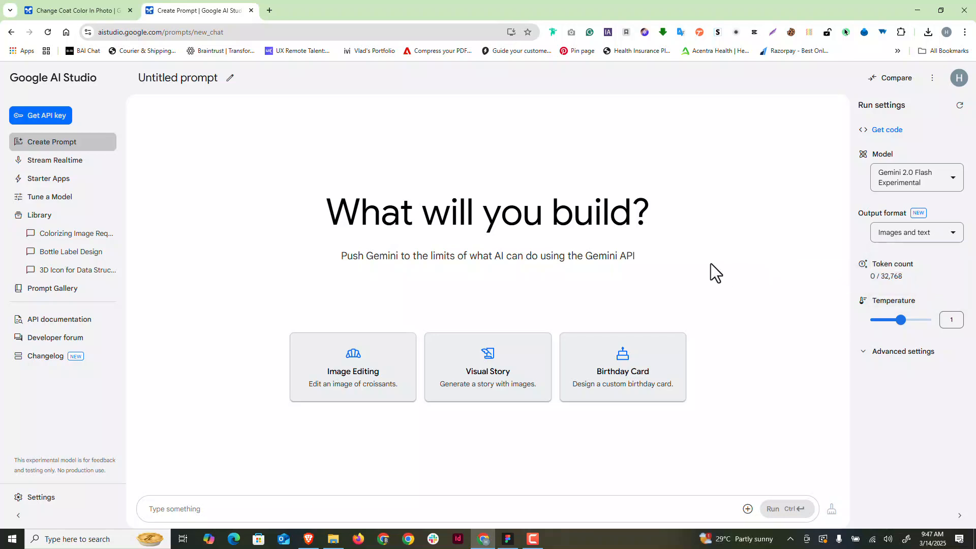
Step: Generate an image with the prompt "man in hill station with his dog"
click(261, 508)
text(man)
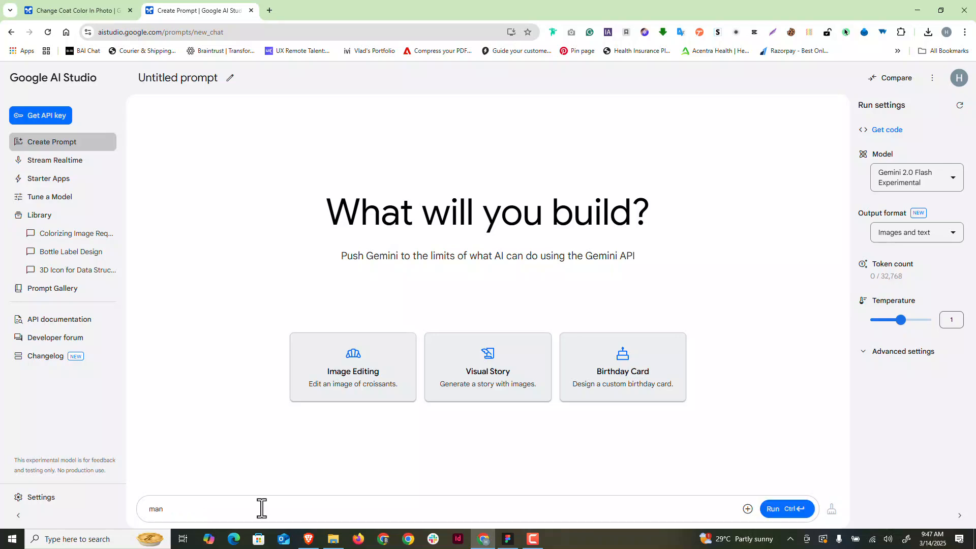
text( in hillastation with his dog)
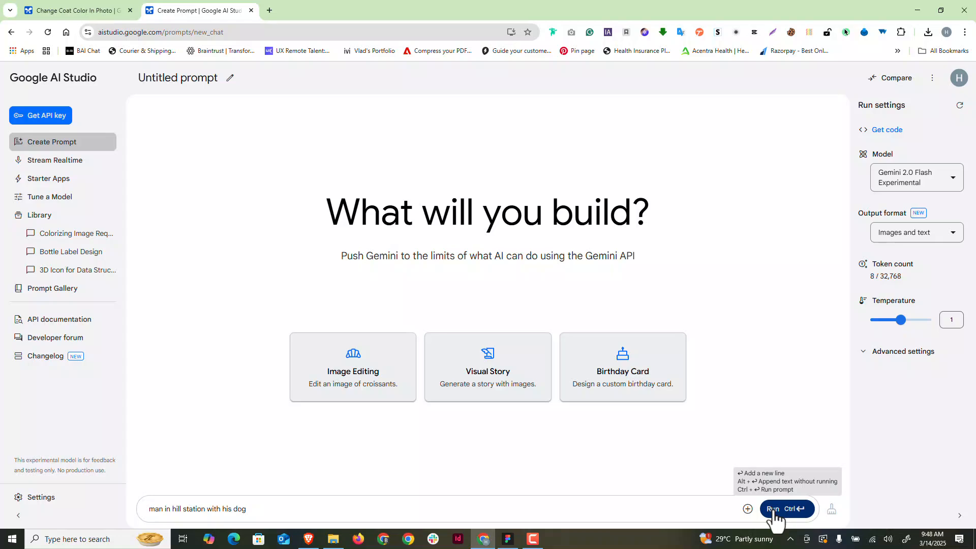
key(ctrl+Return)
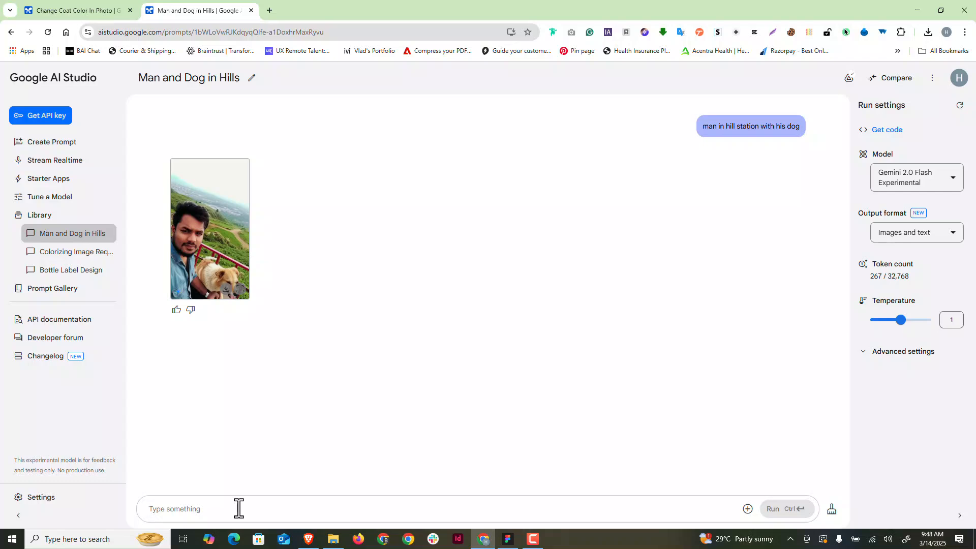
Step: Run the follow-up prompt "change background to china" to edit the generated image
text(change bac)
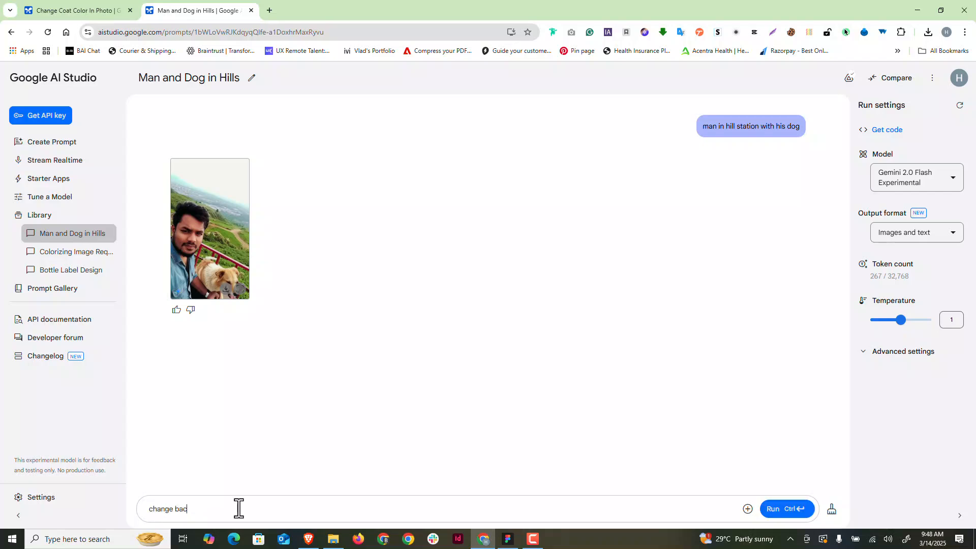
text(kground )
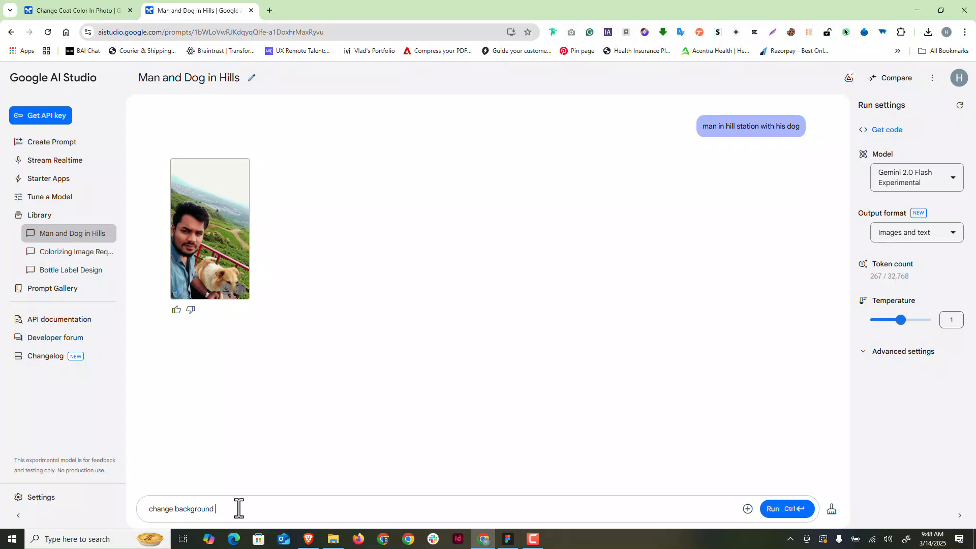
text(to china)
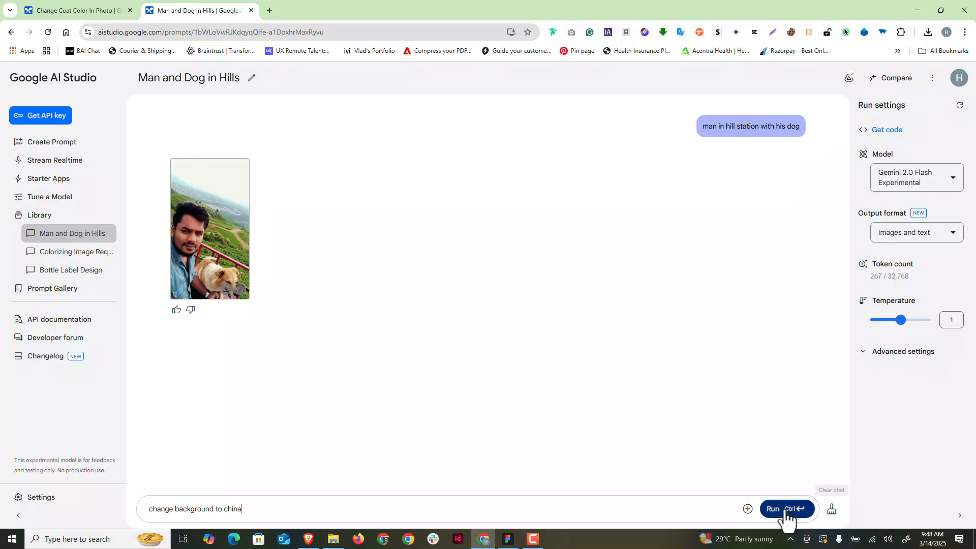
click(776, 511)
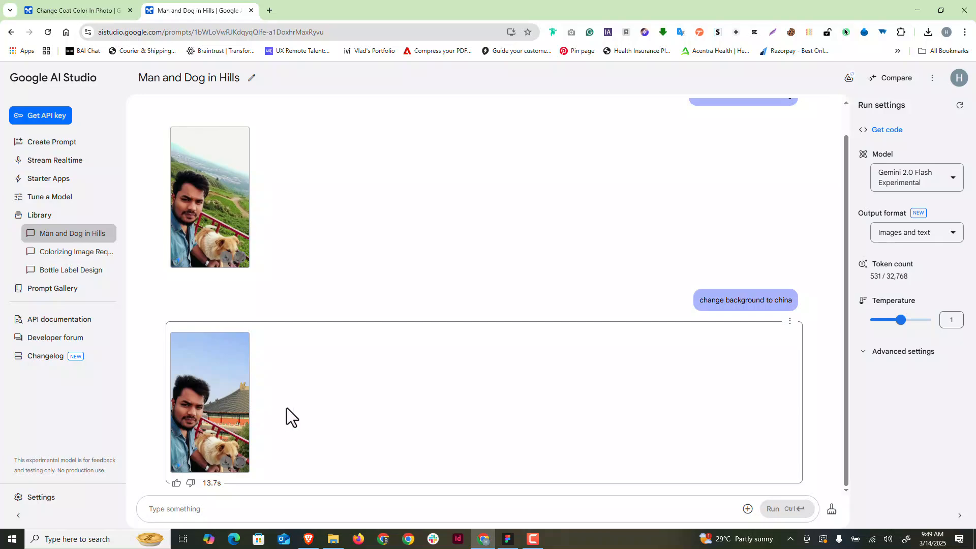
Step: Run the follow-up prompt "add sun gass" and close the full-size preview of the generated image
click(212, 510)
text(glas)
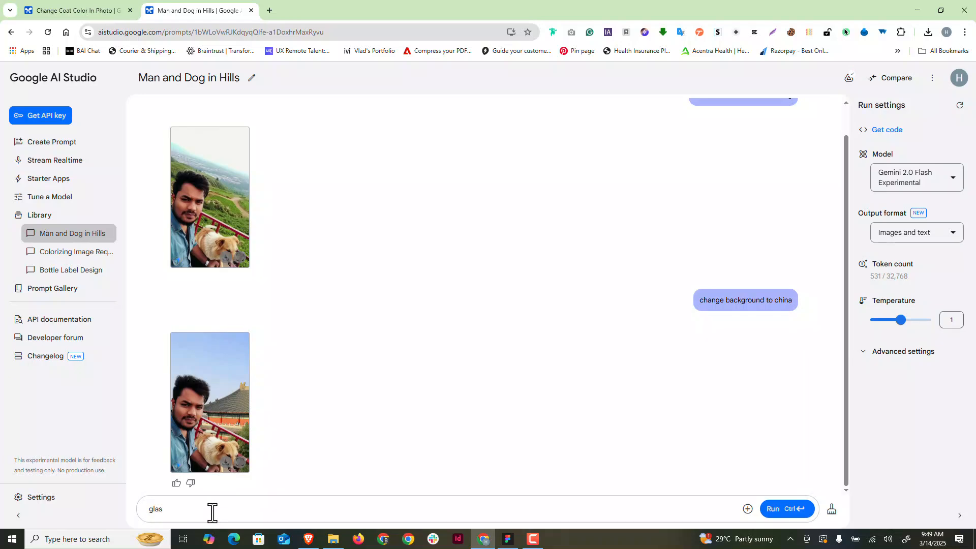
text(s sun gl)
text(ass)
key(shift+Left)
key(shift+Left)
key(shift+Left)
key(shift+Left)
key(shift+Left)
text(add)
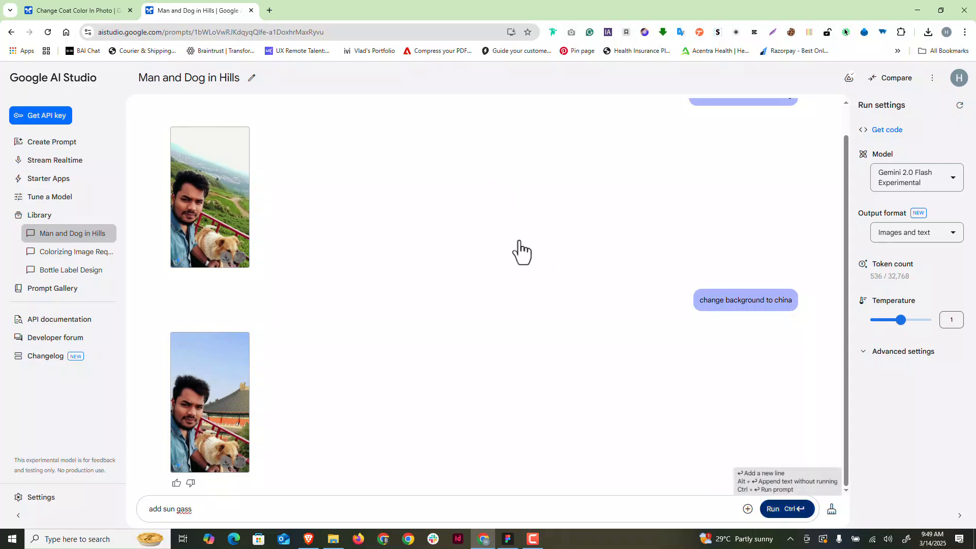
key(ctrl+Return)
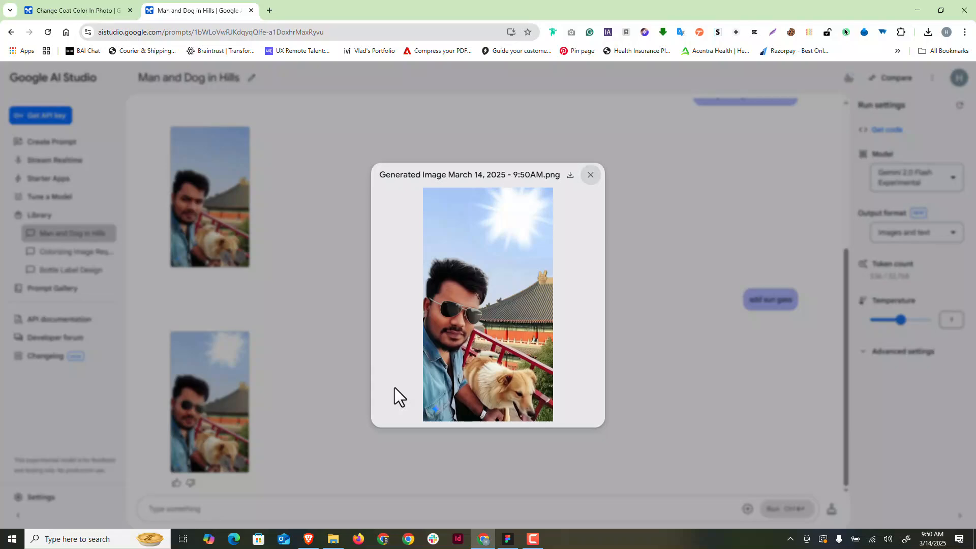
key(Escape)
Step: Run the follow-up prompt "dog replace to dragan", then view the generated image at full size and close it
click(209, 507)
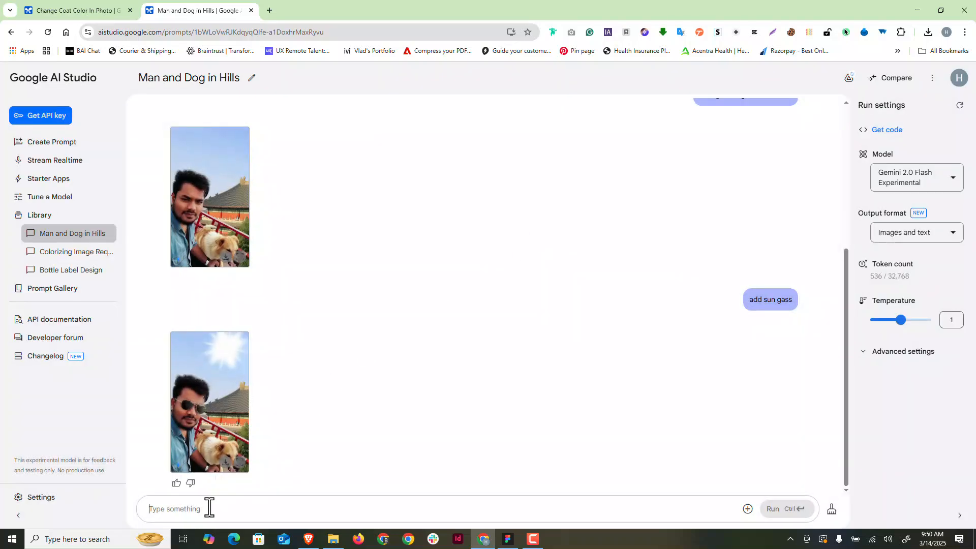
text(dog )
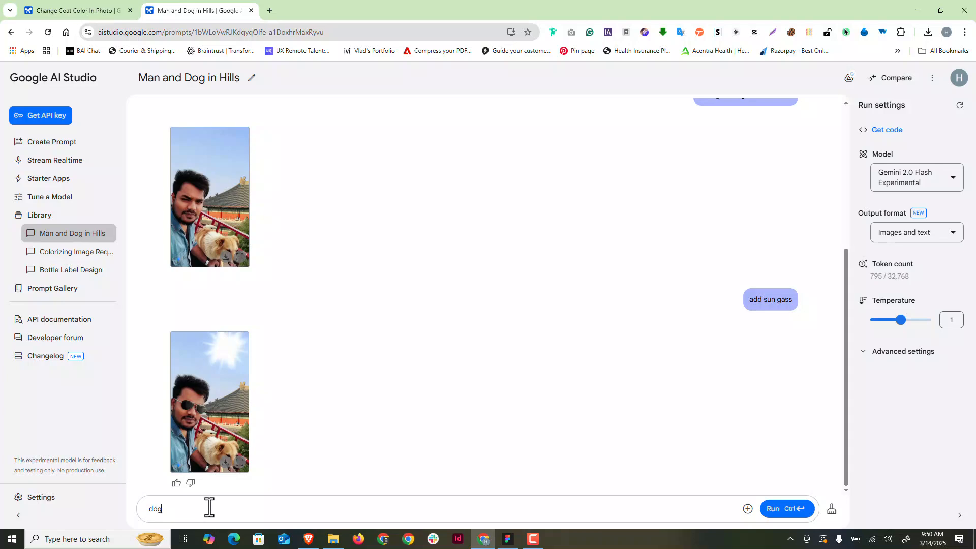
text(replace to dragan)
click(783, 510)
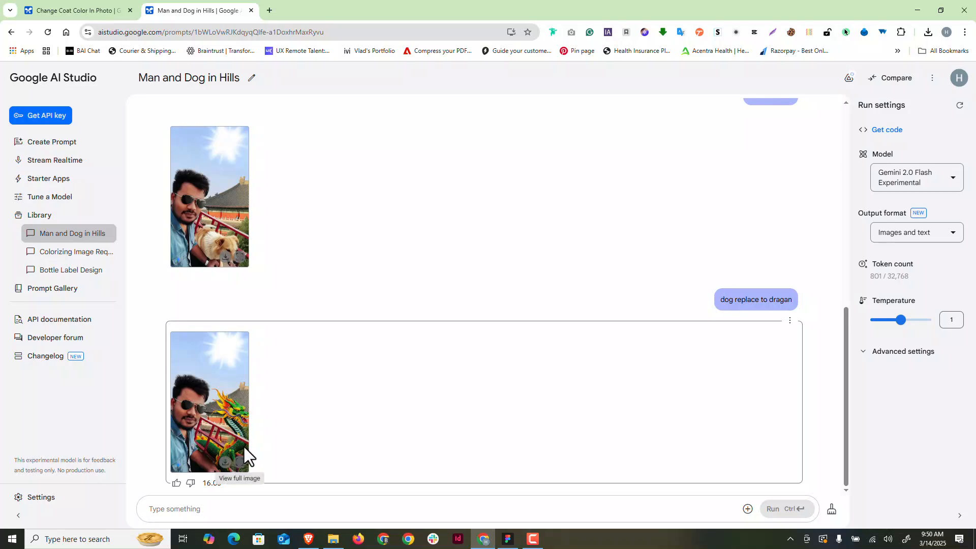
click(239, 463)
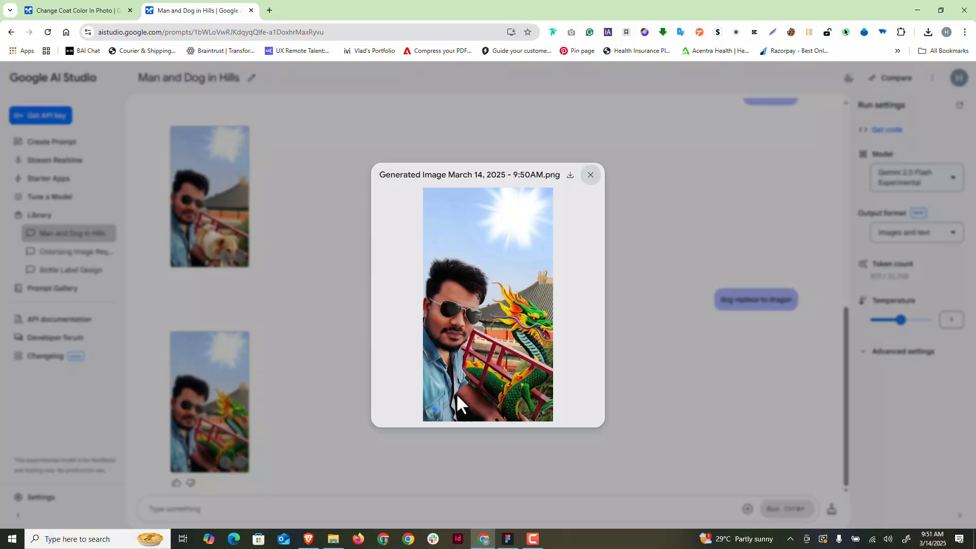
click(591, 176)
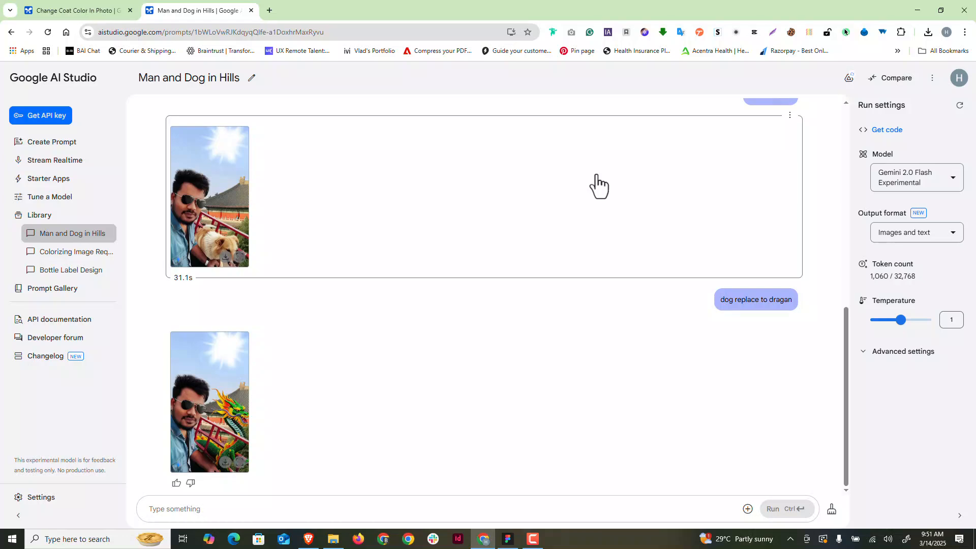